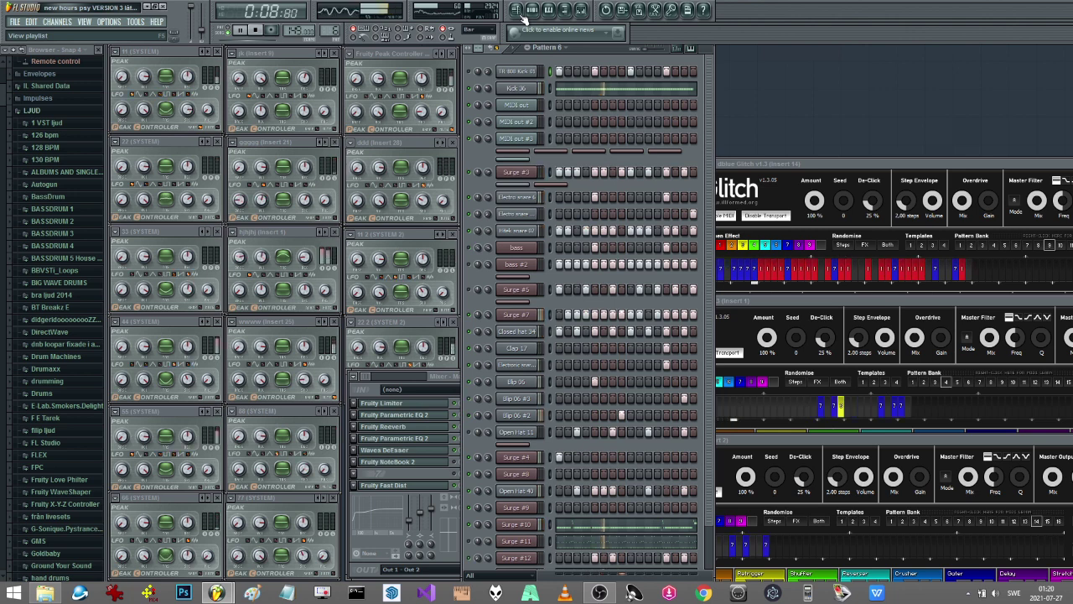
Step: Stack the dblue Glitch windows for Insert 14, Insert 1 and Insert 2 in one column beside the step sequencer
{"action": "left_click", "coordinate": [534, 16]}
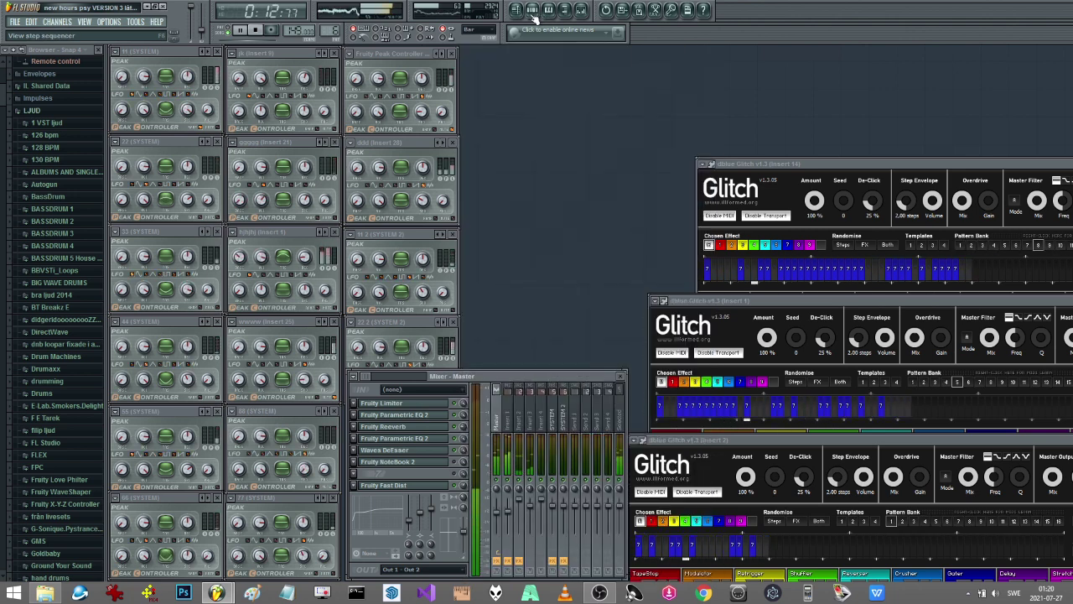
{"action": "left_click", "coordinate": [533, 17]}
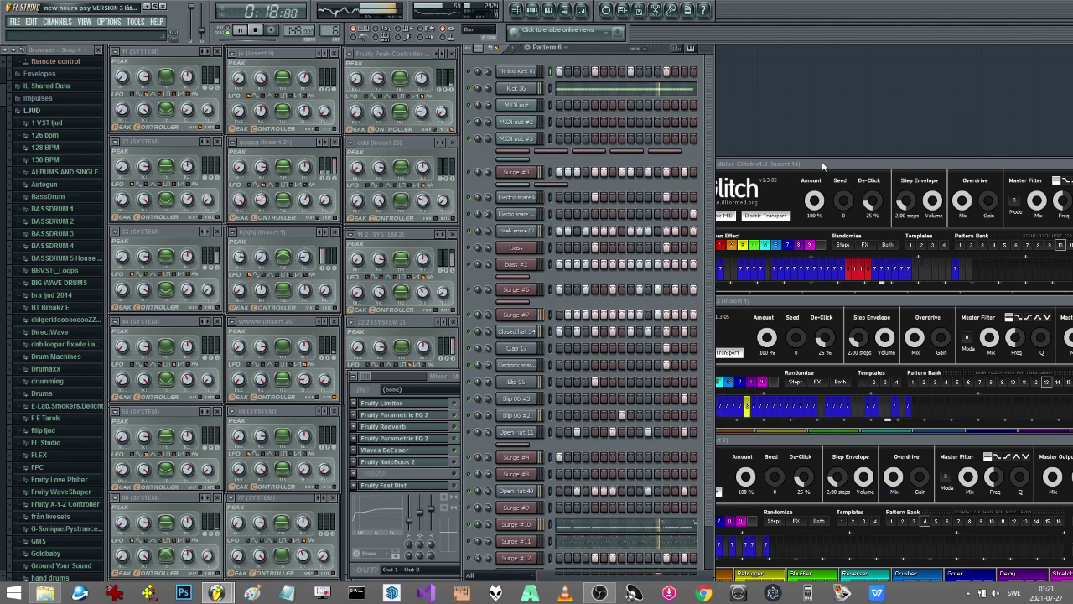
{"action": "left_click", "coordinate": [1010, 170]}
{"action": "left_click_drag", "start_coordinate": [892, 172], "coordinate": [922, 64]}
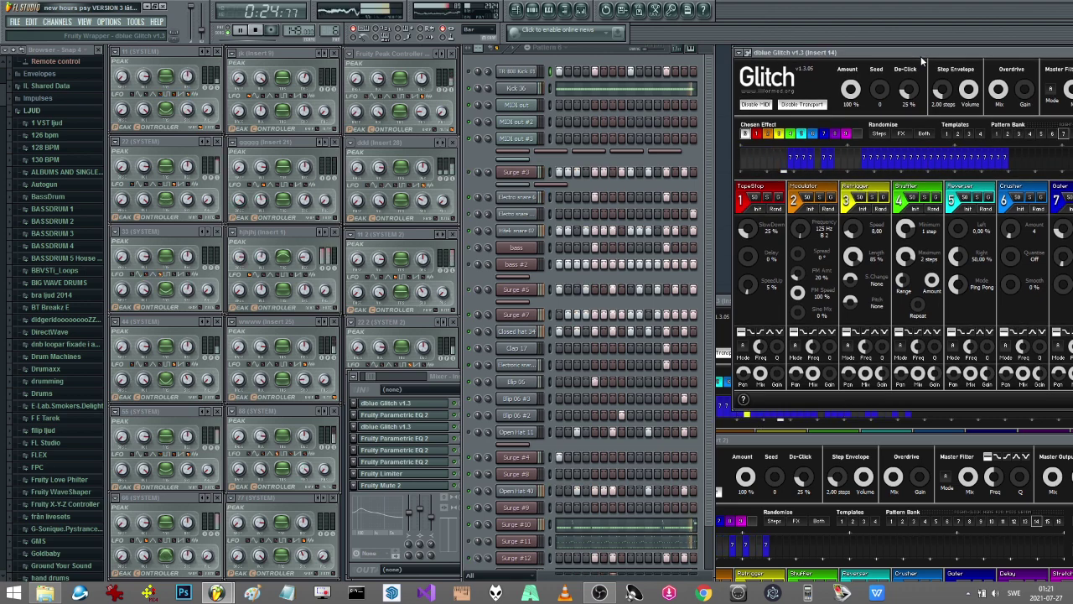
{"action": "left_click_drag", "start_coordinate": [711, 439], "coordinate": [818, 184]}
{"action": "left_click", "coordinate": [711, 442]}
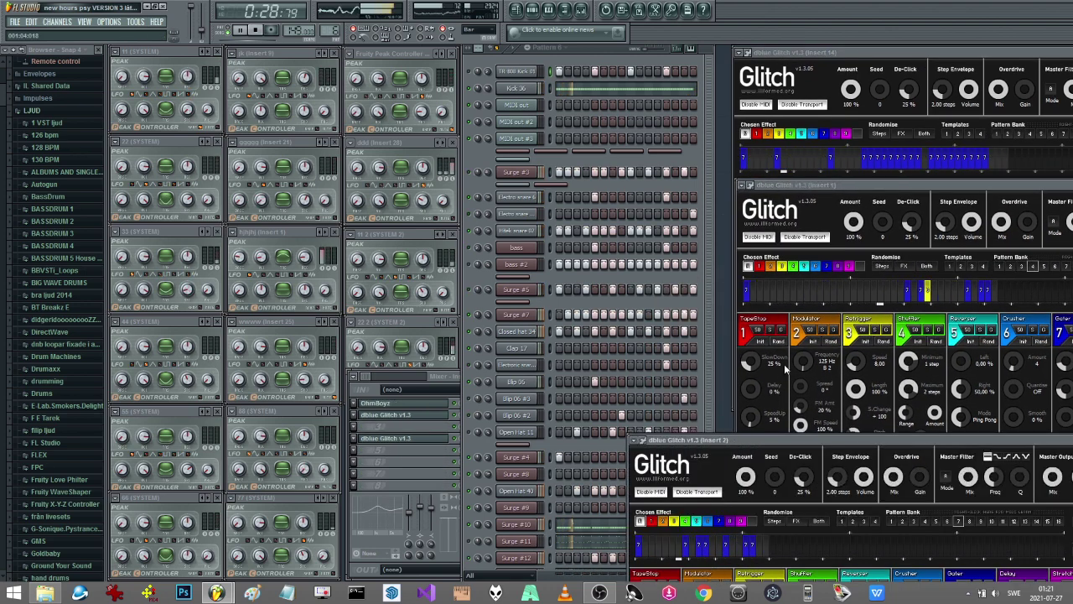
{"action": "left_click_drag", "start_coordinate": [710, 443], "coordinate": [819, 321]}
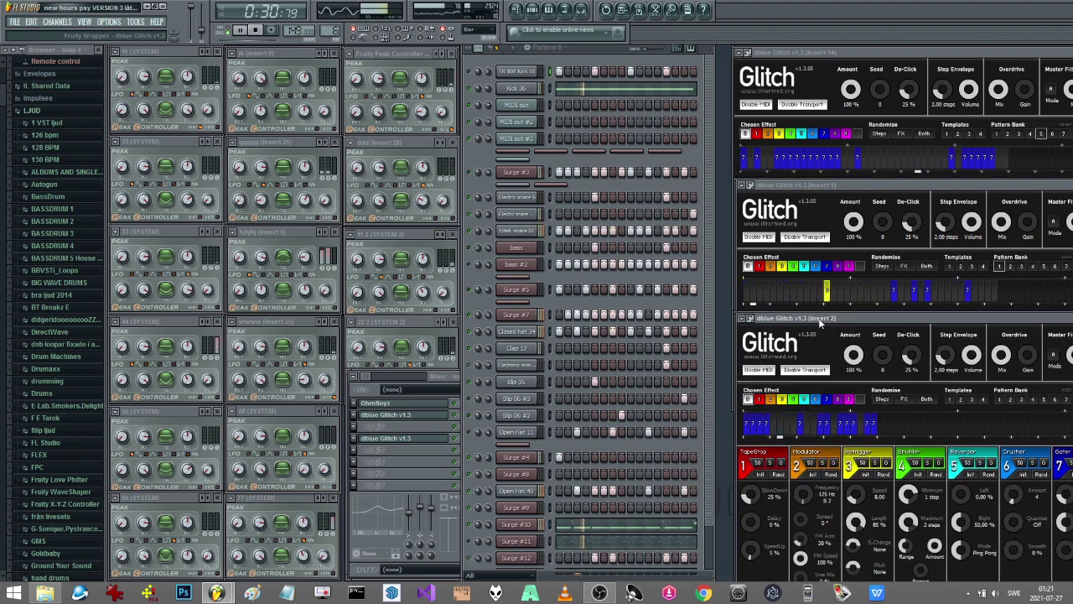
Step: Widen the mixer window up to the Glitch column and select the SYSTEM track
{"action": "left_click_drag", "start_coordinate": [459, 457], "coordinate": [726, 462]}
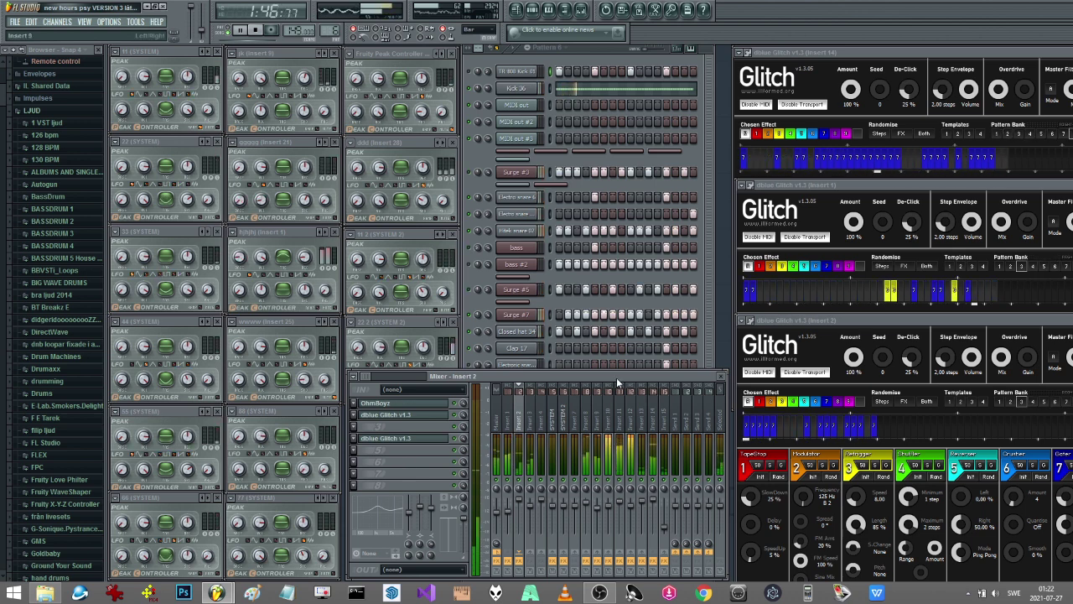
{"action": "left_click", "coordinate": [556, 408]}
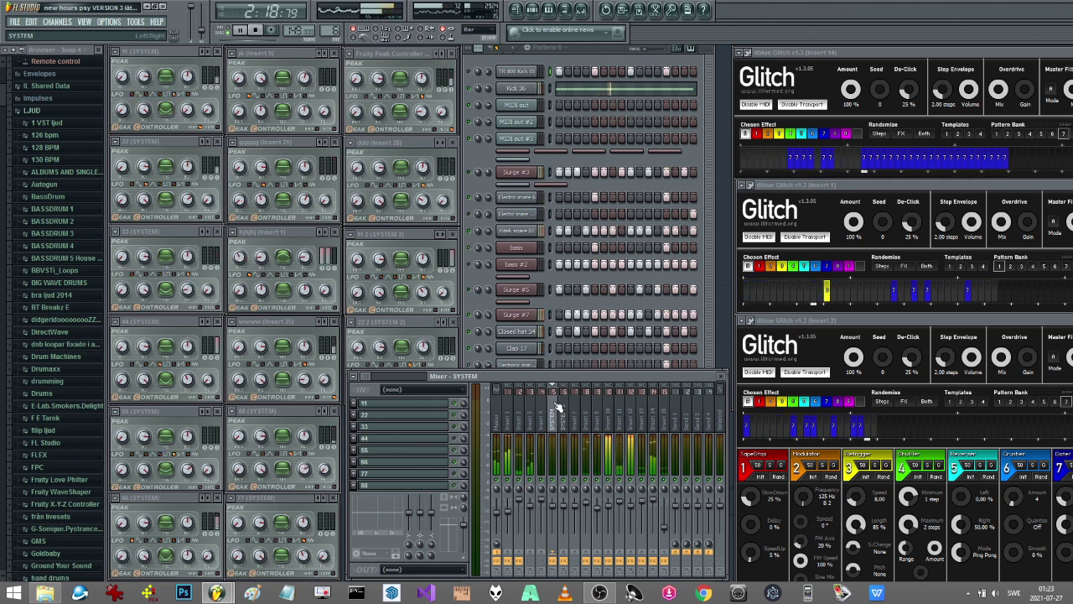
{"action": "left_click", "coordinate": [135, 22]}
{"action": "mouse_move", "coordinate": [168, 53]}
{"action": "left_click", "coordinate": [277, 132]}
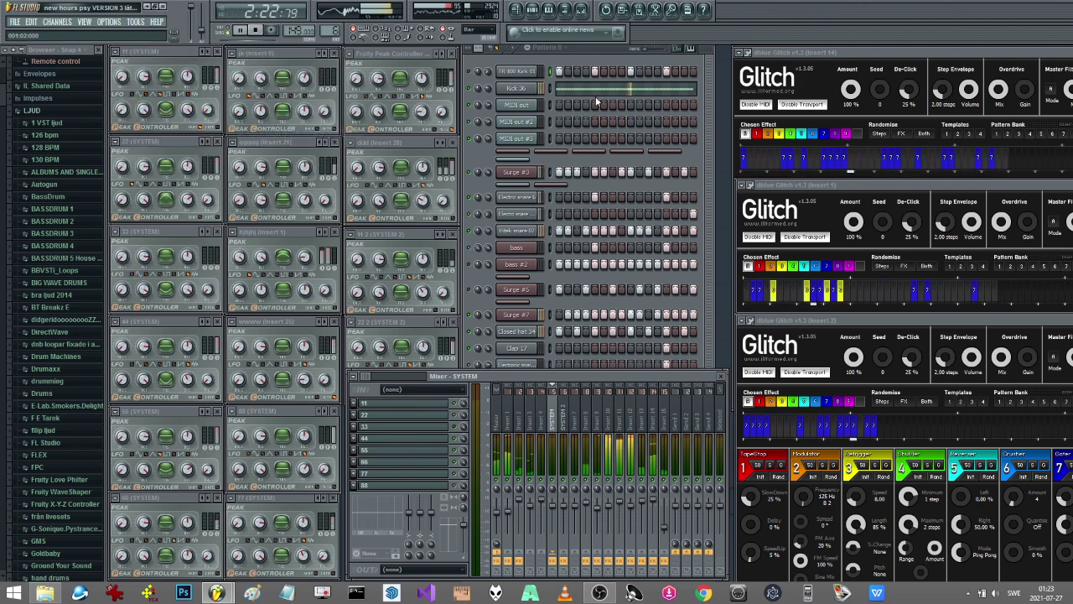
Step: Look over the lower channels of Pattern 6 in the step sequencer, then return to the mixer
{"action": "left_click", "coordinate": [708, 436]}
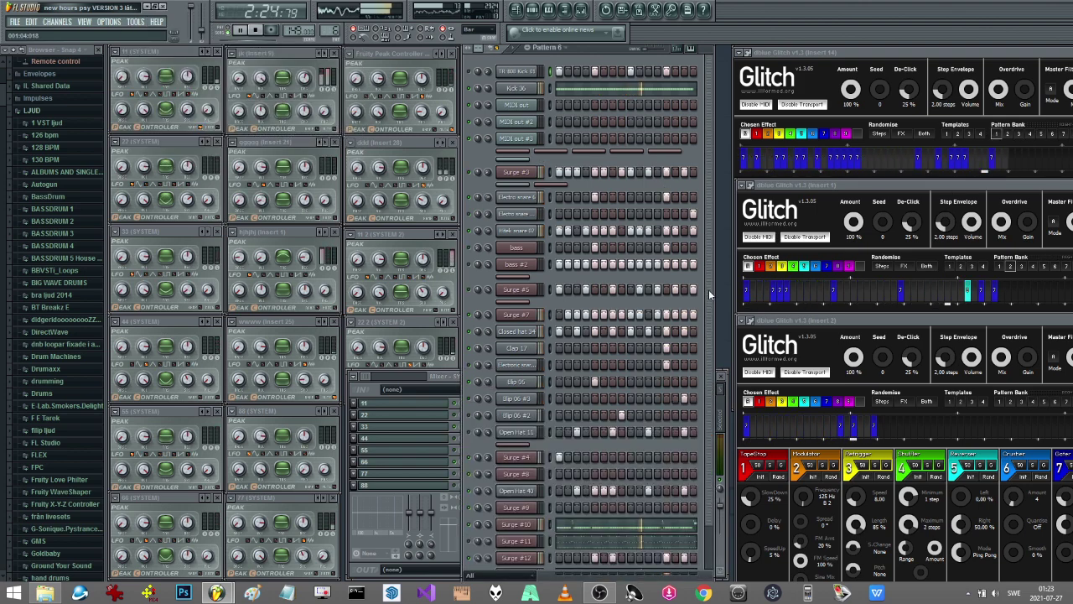
{"action": "scroll", "coordinate": [698, 568], "scroll_direction": "down", "scroll_amount": 3}
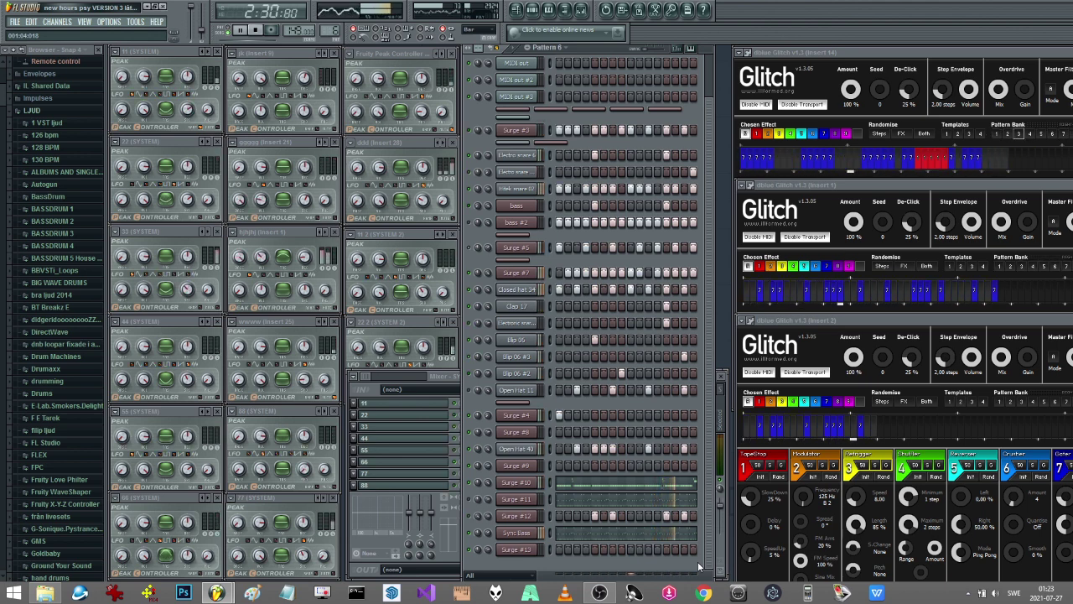
{"action": "left_click", "coordinate": [366, 389]}
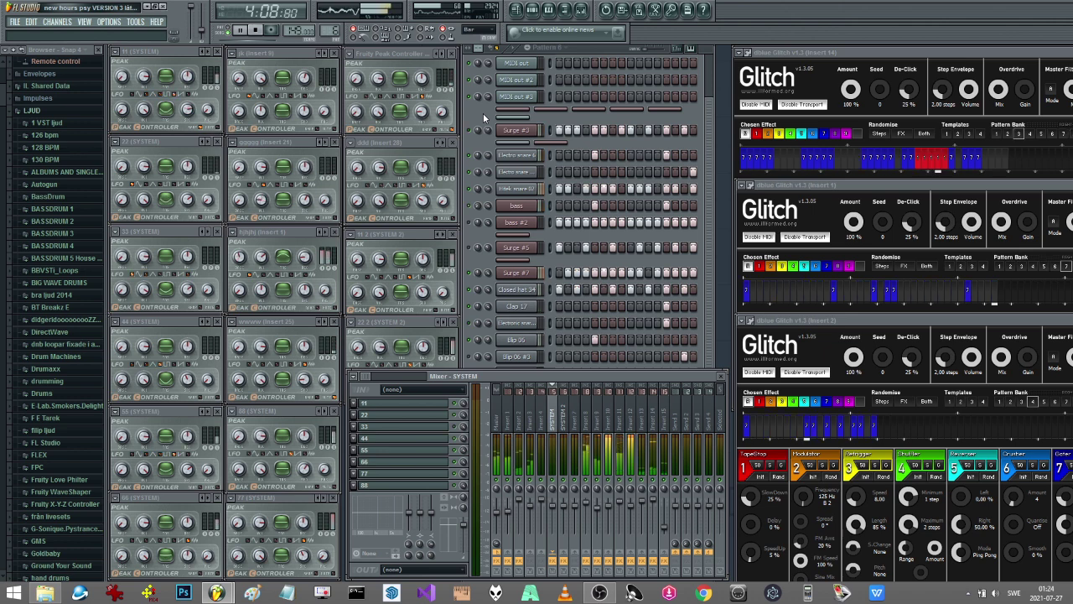
Step: Inspect the effect chains of Insert 2 and several mixer tracks between Insert 7 and Insert 14
{"action": "left_click", "coordinate": [575, 415]}
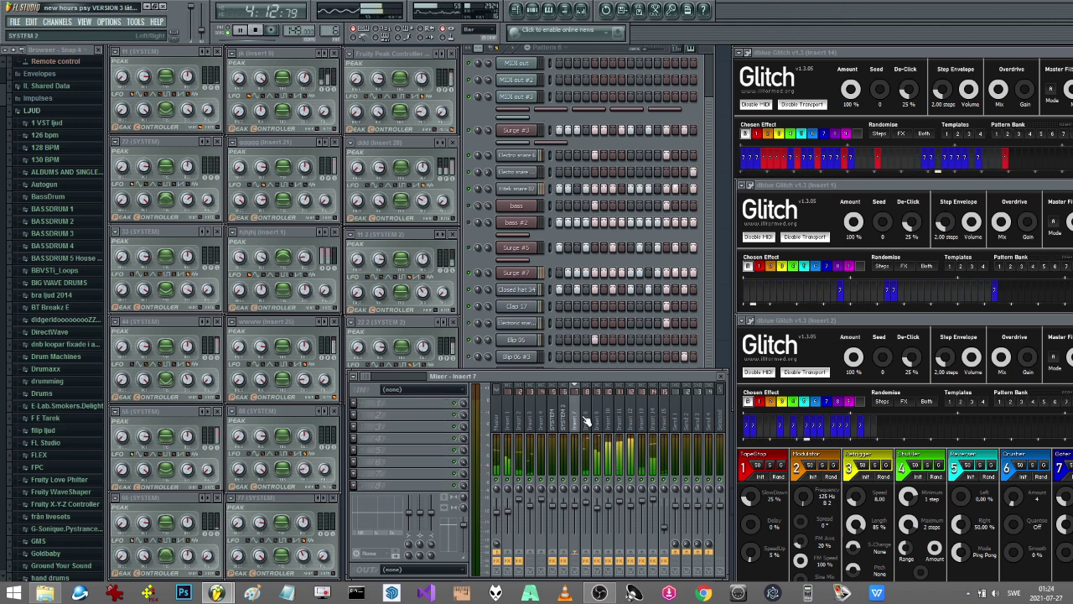
{"action": "left_click", "coordinate": [590, 421]}
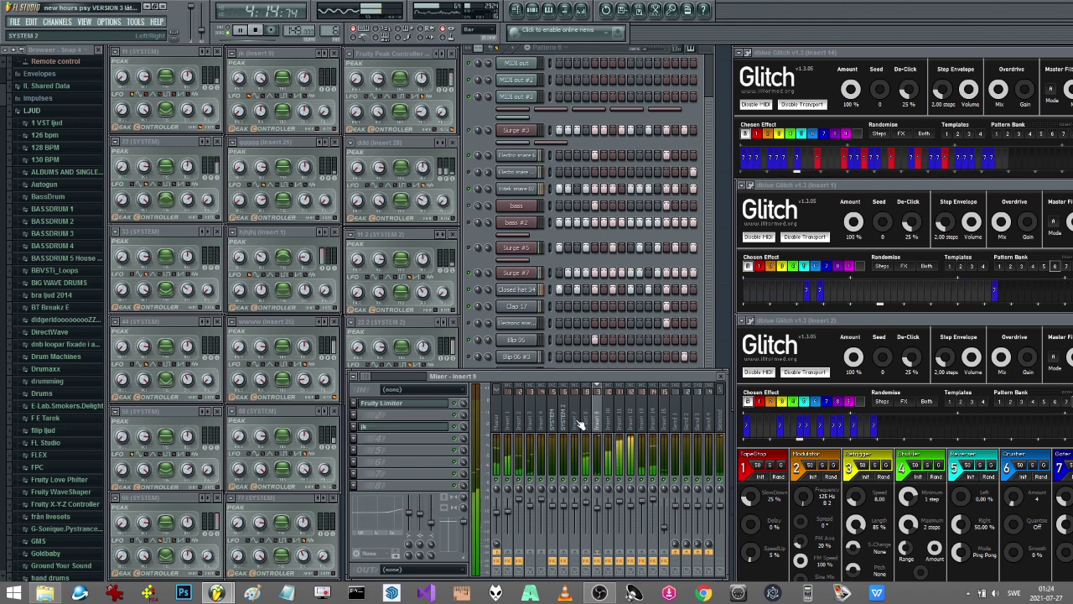
{"action": "left_click", "coordinate": [520, 424]}
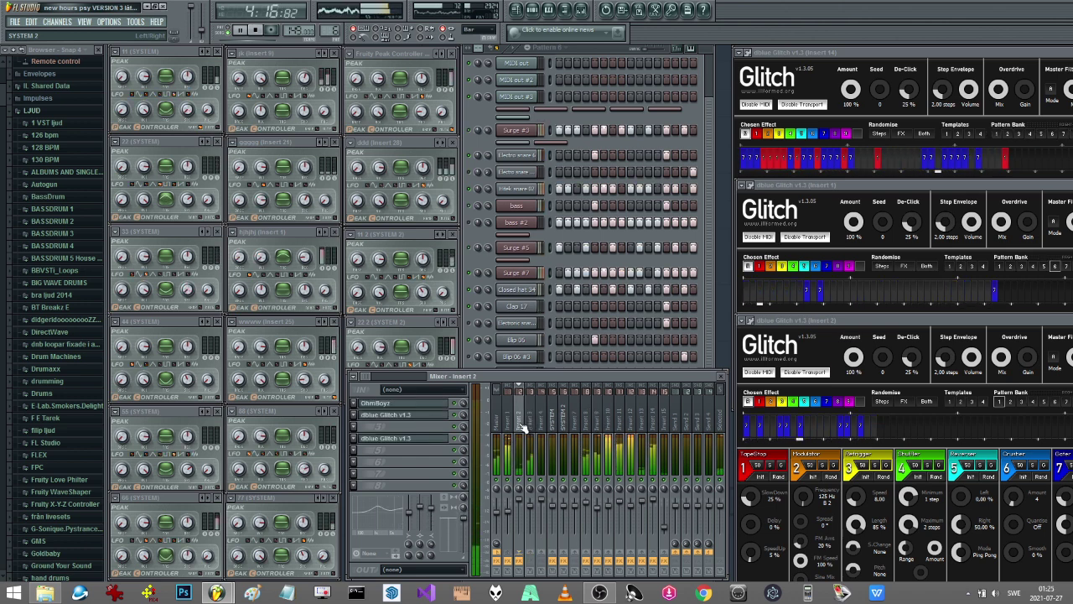
{"action": "left_click", "coordinate": [618, 429]}
{"action": "left_click", "coordinate": [628, 430]}
{"action": "left_click", "coordinate": [653, 426]}
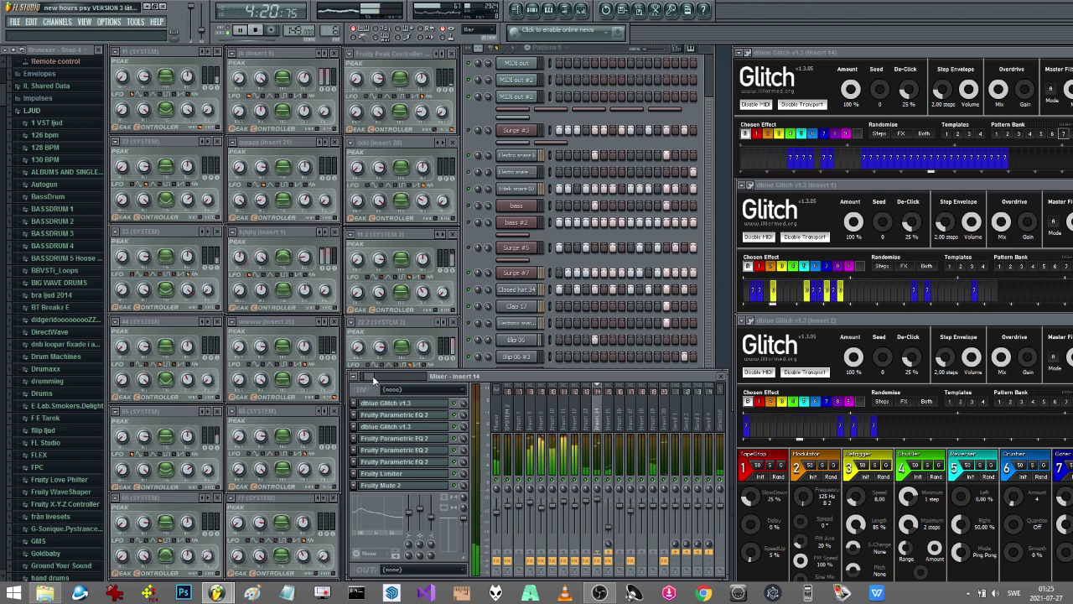
Step: Inspect the effect chains of the mixer tracks from Insert 15 through Insert 23
{"action": "left_click", "coordinate": [566, 410]}
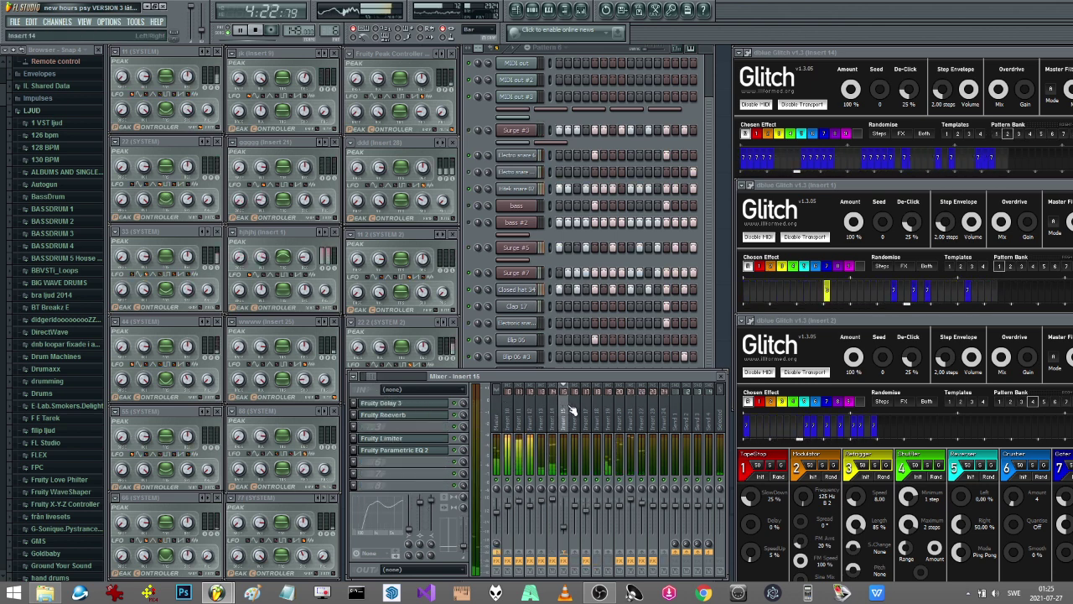
{"action": "left_click", "coordinate": [577, 411]}
{"action": "left_click", "coordinate": [597, 411]}
{"action": "left_click", "coordinate": [621, 413]}
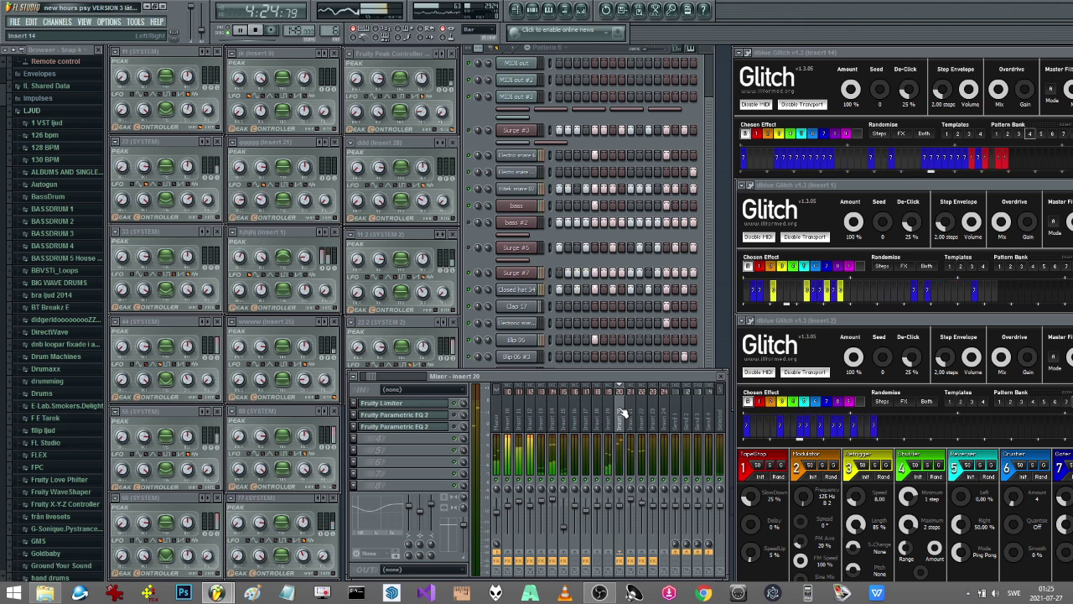
{"action": "left_click", "coordinate": [635, 412]}
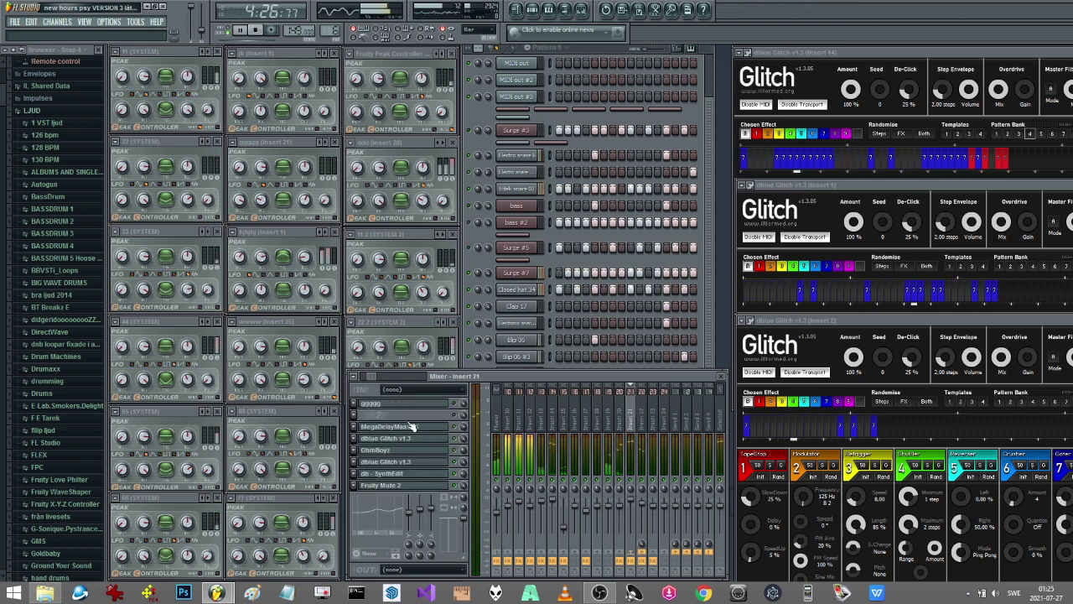
{"action": "left_click", "coordinate": [647, 422]}
{"action": "left_click", "coordinate": [656, 419]}
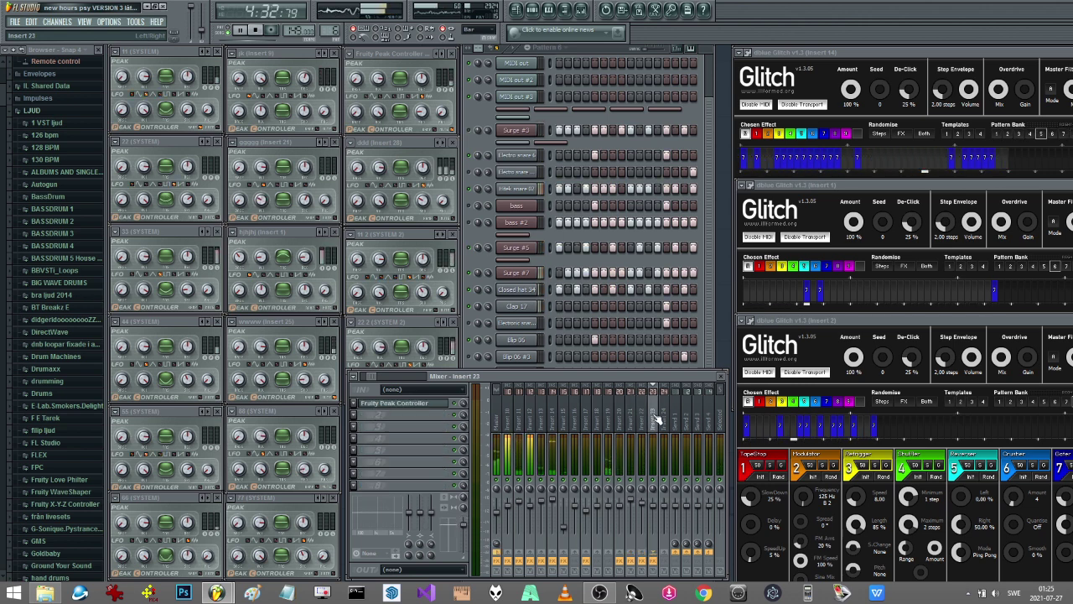
Step: Examine the two dblue Glitch plugins on mixer track Insert 21 and close their windows
{"action": "left_click", "coordinate": [646, 421]}
{"action": "left_click", "coordinate": [639, 421]}
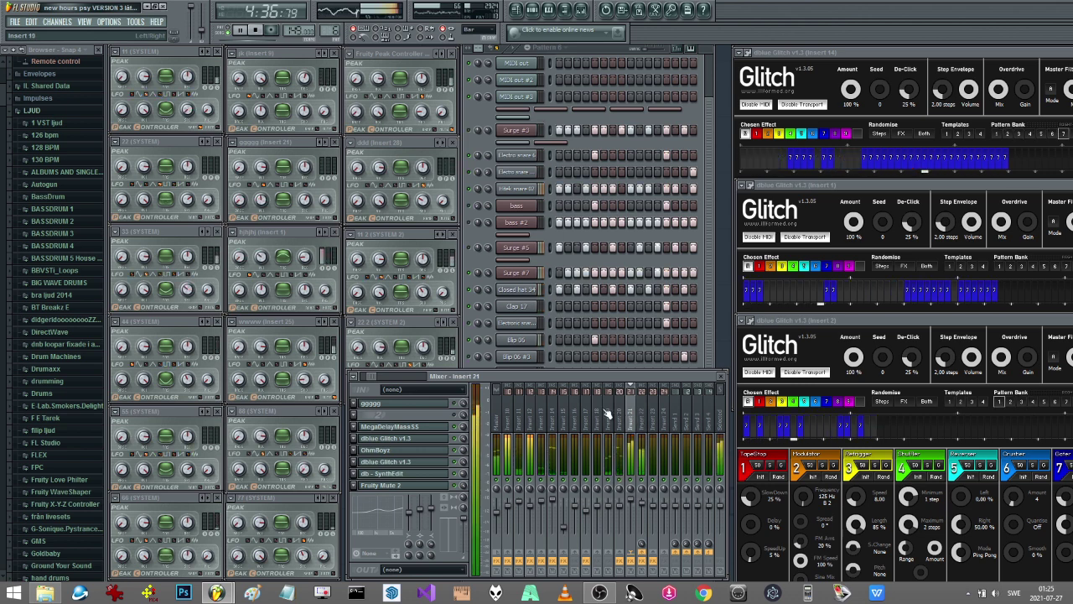
{"action": "scroll", "coordinate": [537, 408], "scroll_direction": "right", "scroll_amount": 5}
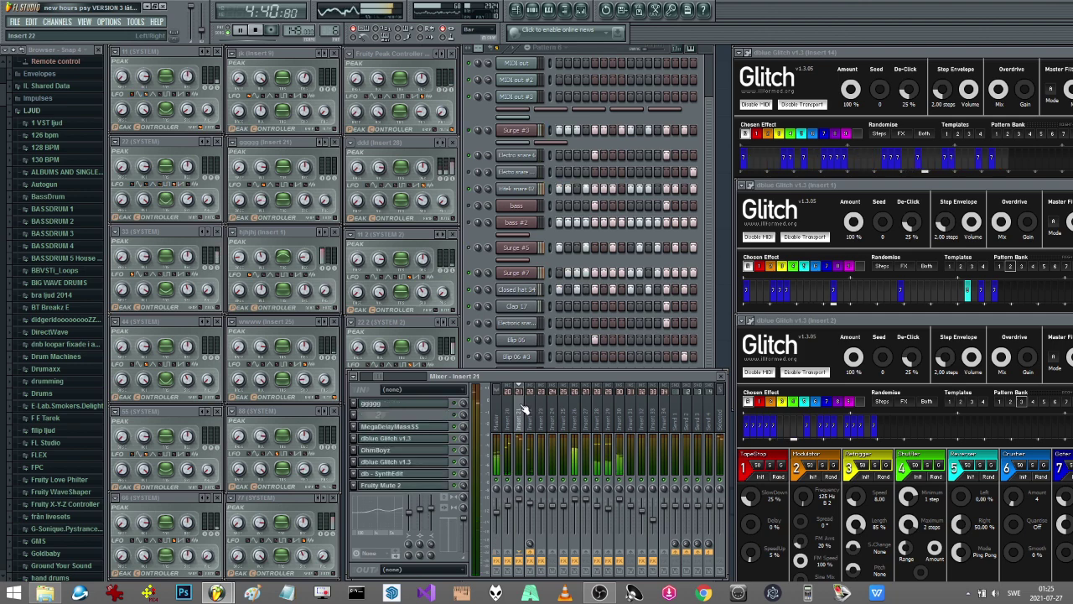
{"action": "left_click", "coordinate": [401, 439]}
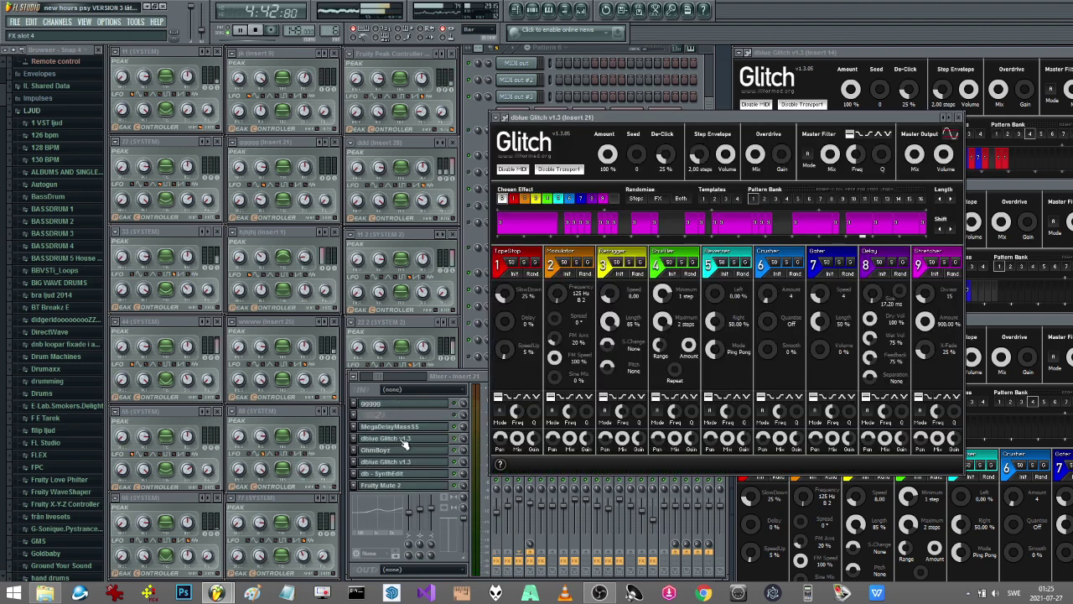
{"action": "left_click", "coordinate": [402, 466]}
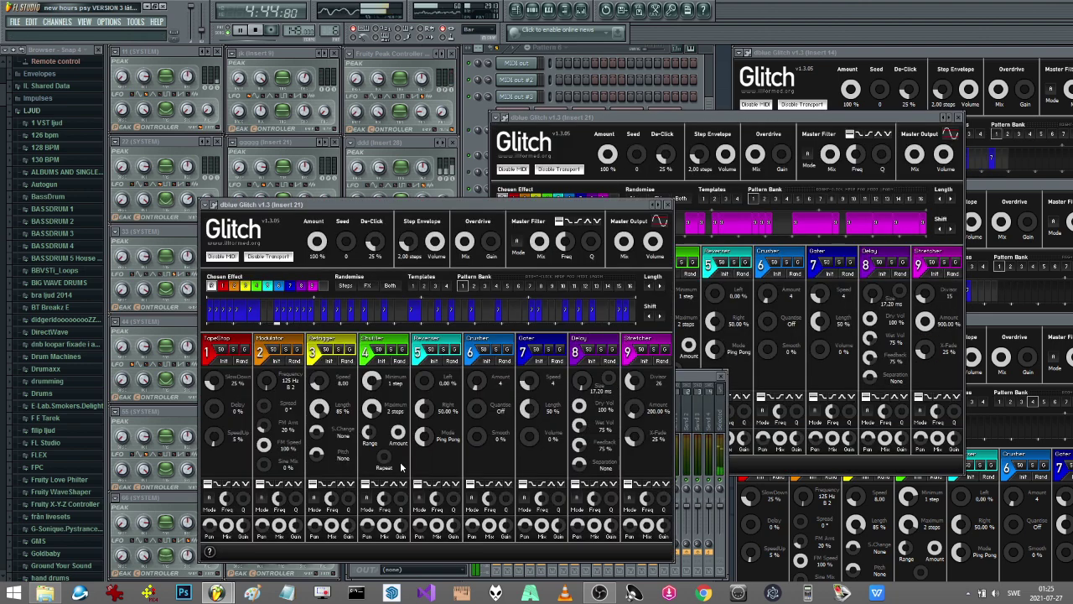
{"action": "left_click", "coordinate": [667, 206]}
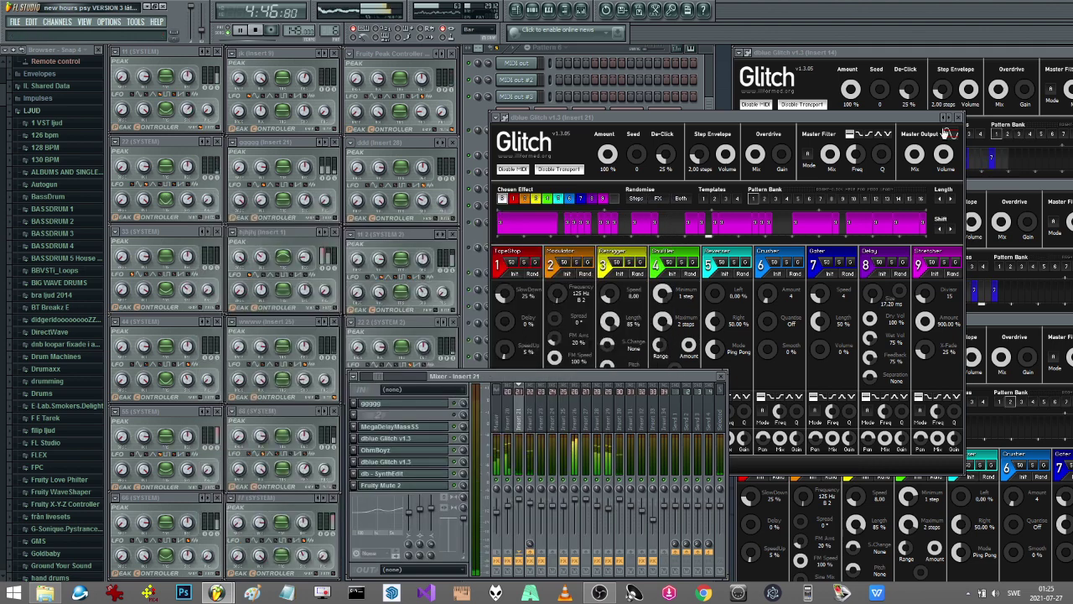
Step: Select mixer track Insert 29, examine the dblue Glitch plugin in its fourth effect slot, and close the window
{"action": "left_click_drag", "start_coordinate": [538, 402], "coordinate": [612, 411]}
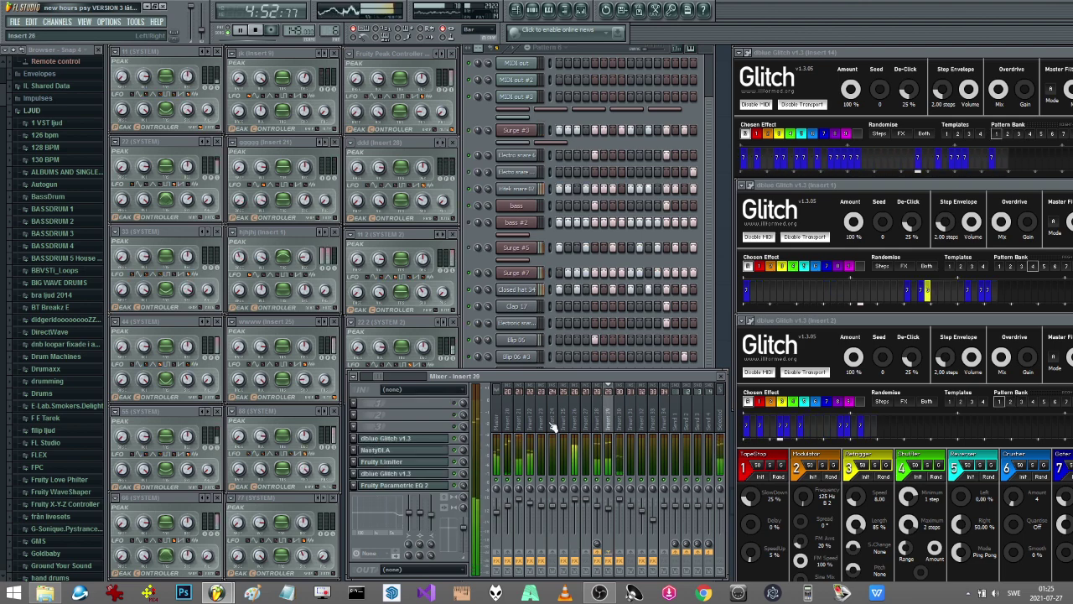
{"action": "left_click", "coordinate": [402, 438]}
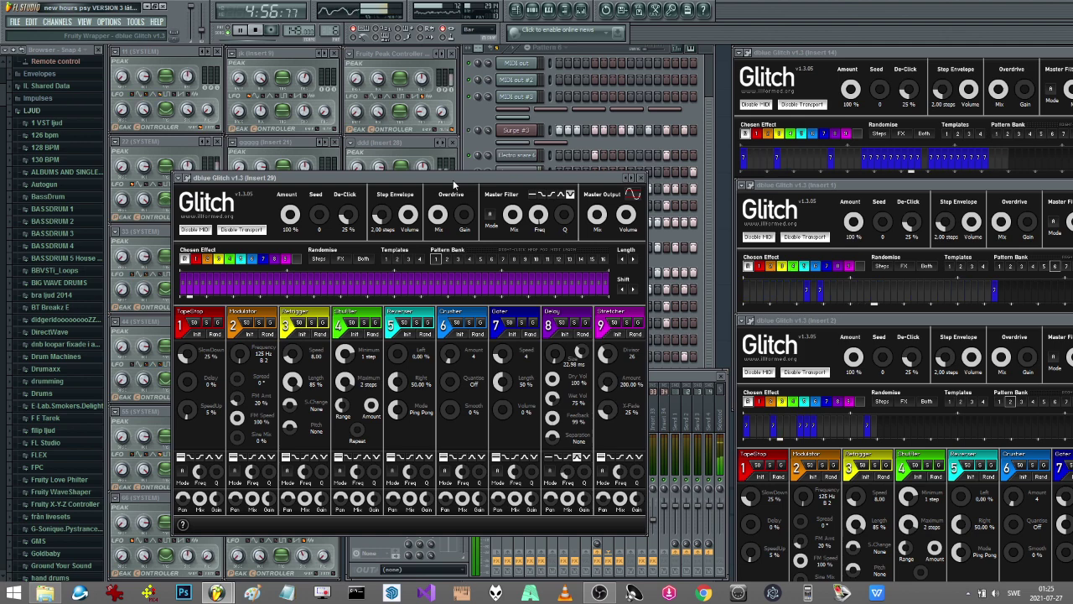
{"action": "left_click_drag", "start_coordinate": [456, 186], "coordinate": [796, 224]}
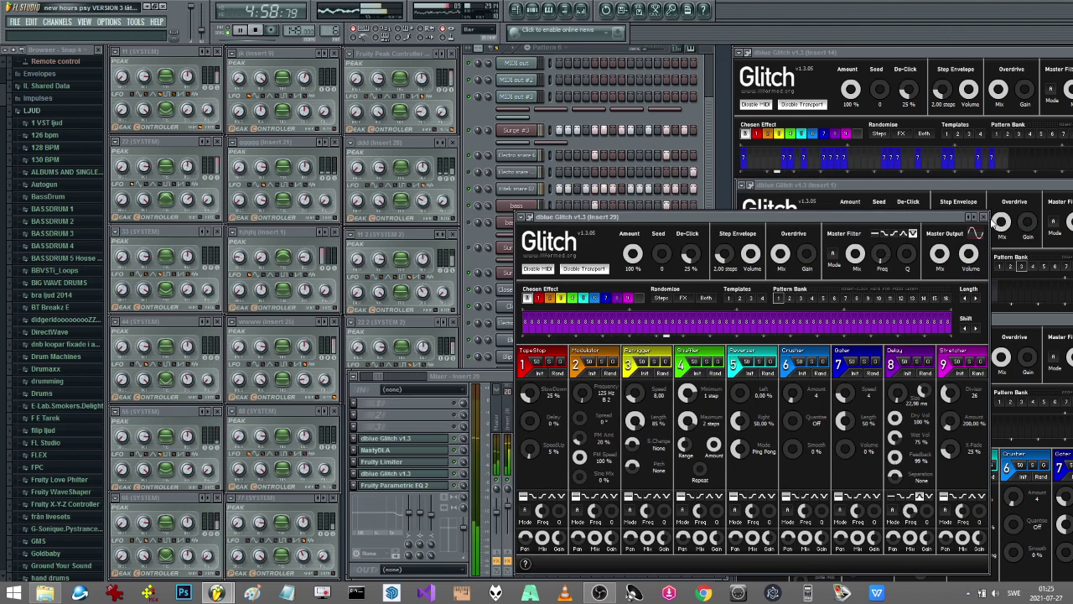
{"action": "left_click", "coordinate": [984, 217]}
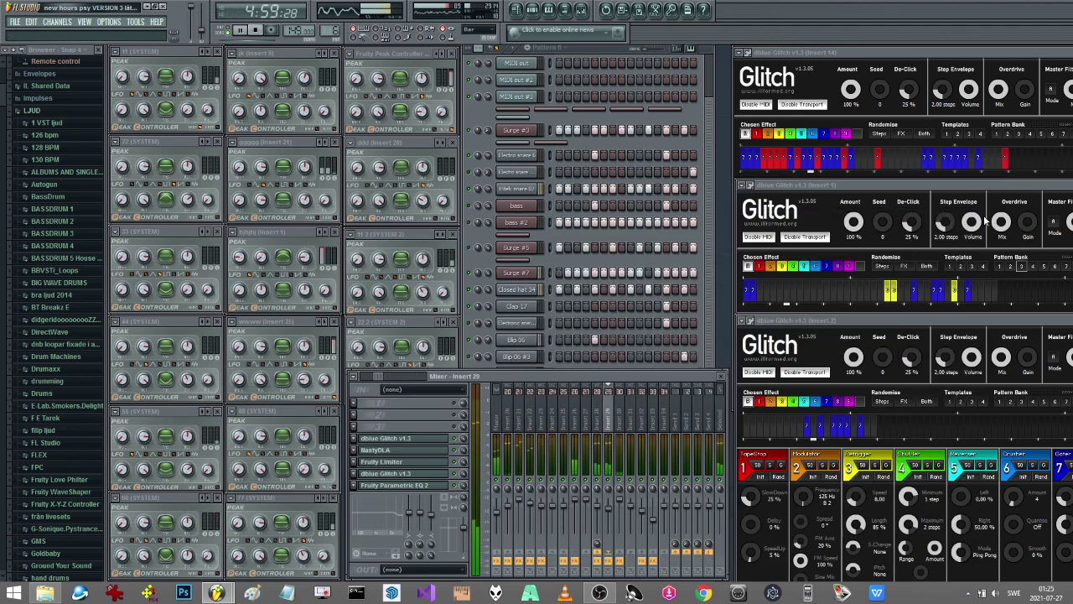
Step: Inspect the effect chains of the mixer tracks from Insert 30 through Insert 33
{"action": "left_click", "coordinate": [622, 417]}
{"action": "left_click", "coordinate": [634, 416]}
{"action": "left_click", "coordinate": [646, 417]}
{"action": "left_click", "coordinate": [653, 416]}
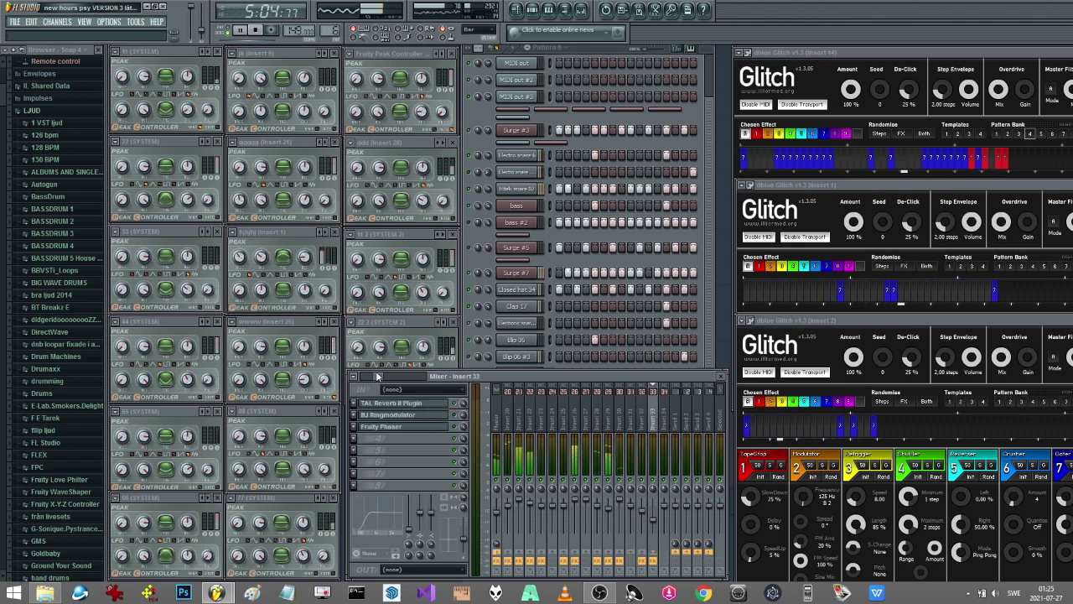
Step: Step through the remaining mixer insert tracks beyond Insert 33 to check their effect slots
{"action": "left_click_drag", "start_coordinate": [378, 376], "coordinate": [387, 374]}
{"action": "left_click", "coordinate": [552, 416]}
{"action": "left_click", "coordinate": [562, 417]}
{"action": "left_click", "coordinate": [574, 416]}
{"action": "left_click", "coordinate": [585, 417]}
{"action": "left_click", "coordinate": [597, 416]}
{"action": "key", "text": "Right"}
{"action": "key", "text": "Right"}
{"action": "key", "text": "Right"}
{"action": "key", "text": "Right"}
{"action": "key", "text": "Right"}
{"action": "key", "text": "Right"}
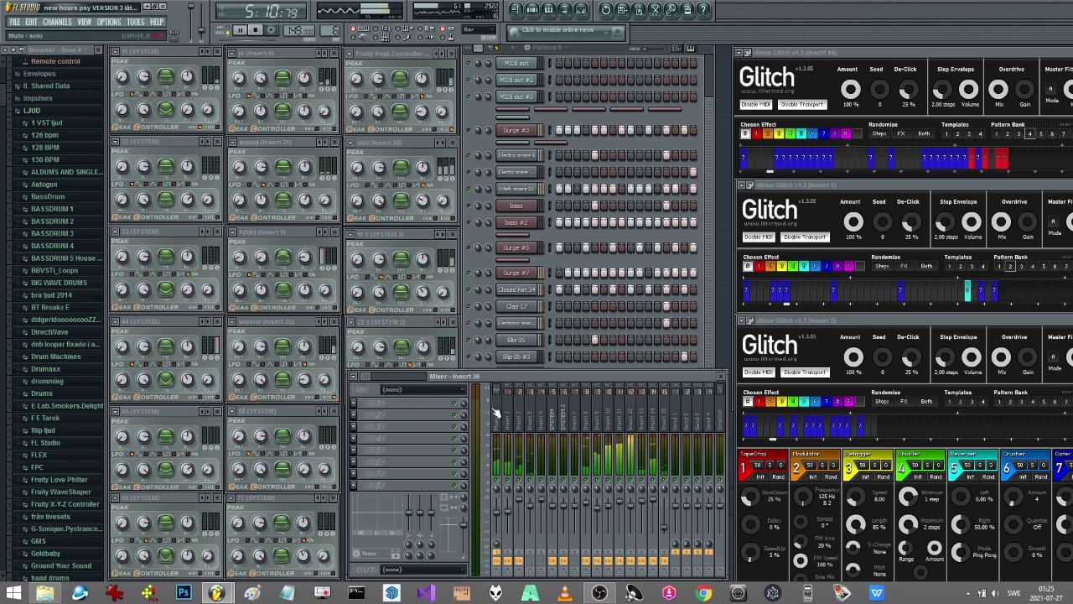
Step: Compare the SYSTEM mixer track with the step sequencer channels and check the effect chain of Insert 8
{"action": "left_click", "coordinate": [552, 416]}
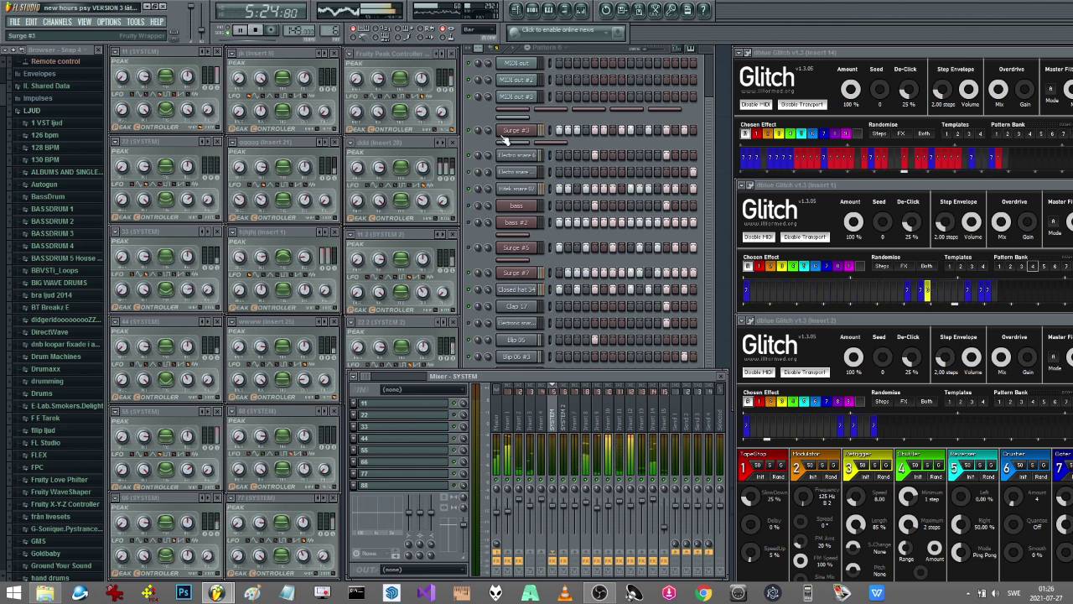
{"action": "left_click", "coordinate": [478, 117]}
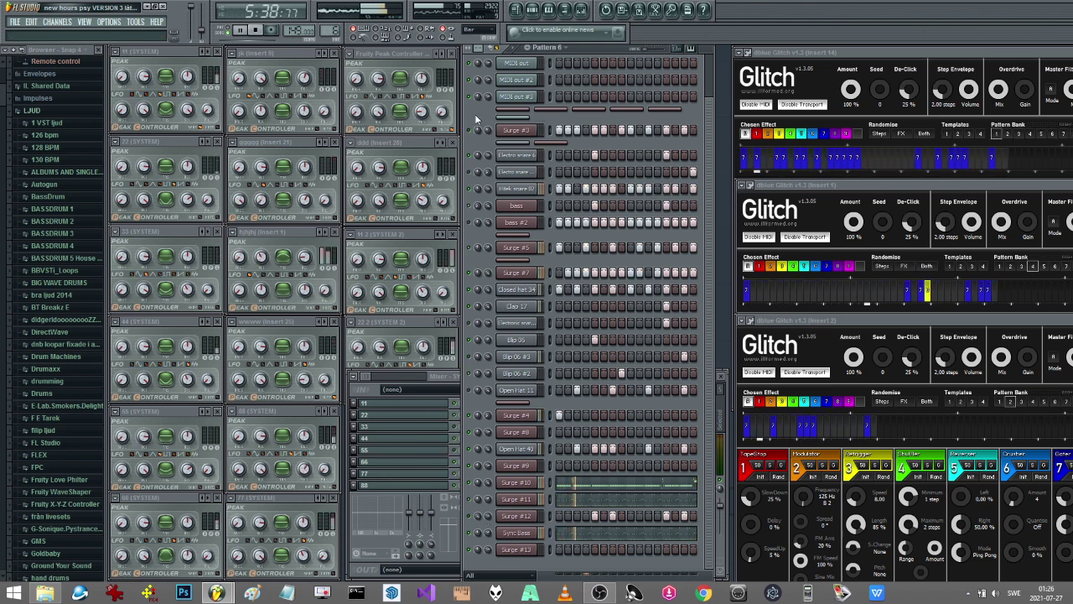
{"action": "left_click", "coordinate": [443, 379]}
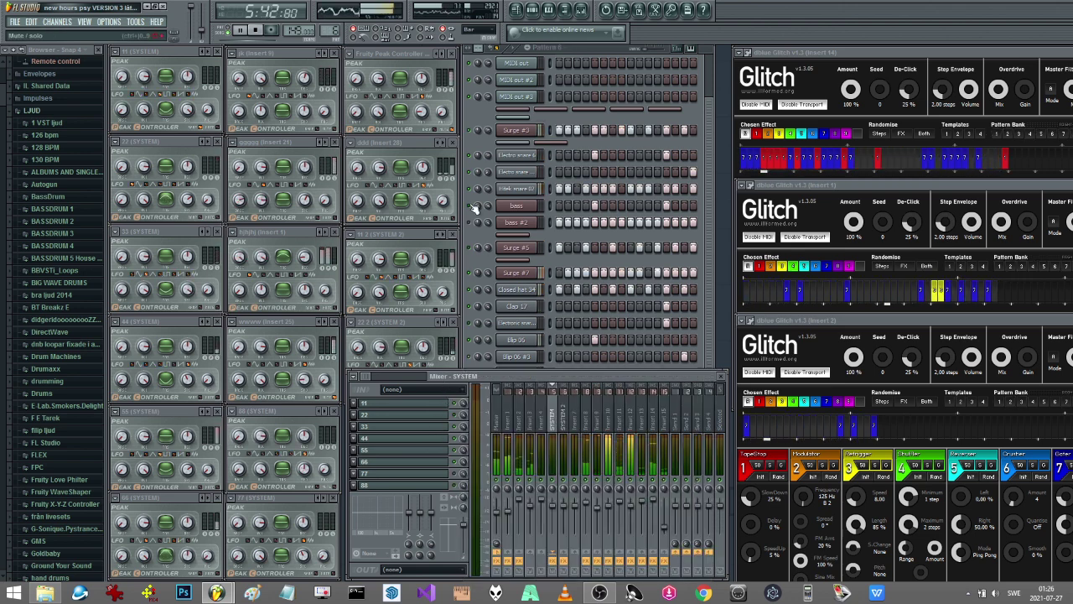
{"action": "left_click", "coordinate": [472, 109]}
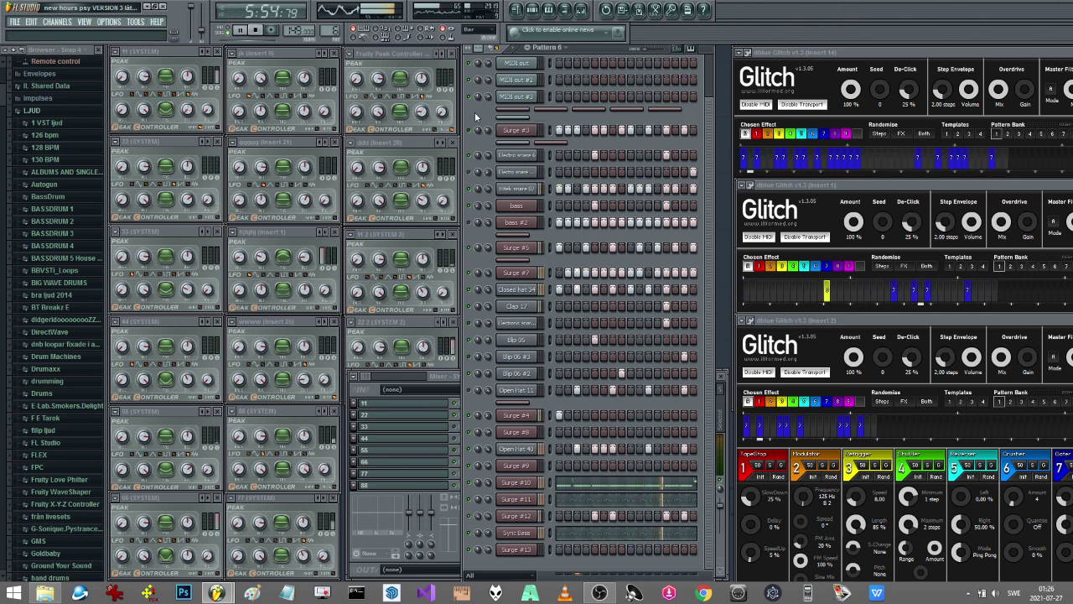
{"action": "left_click", "coordinate": [430, 379]}
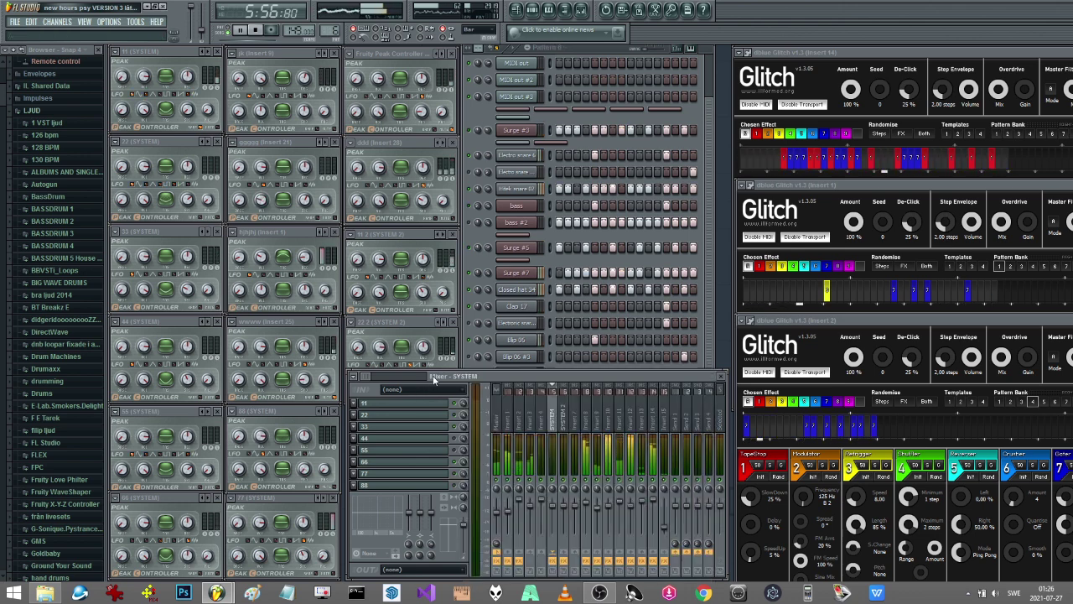
{"action": "left_click", "coordinate": [584, 438]}
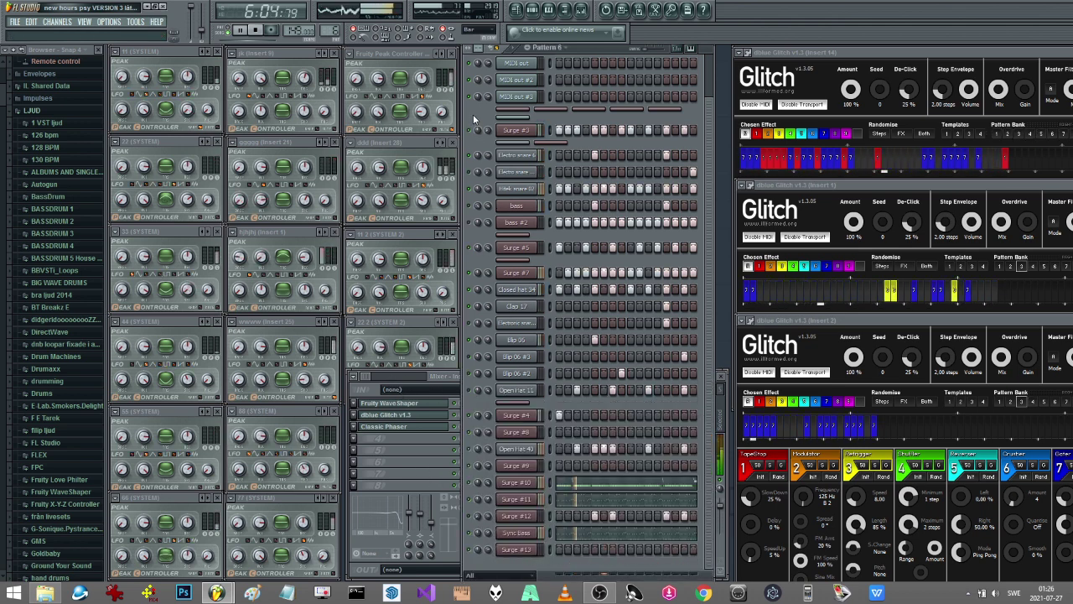
Step: Select the SYSTEM mixer track again and stop playback
{"action": "left_click", "coordinate": [550, 413]}
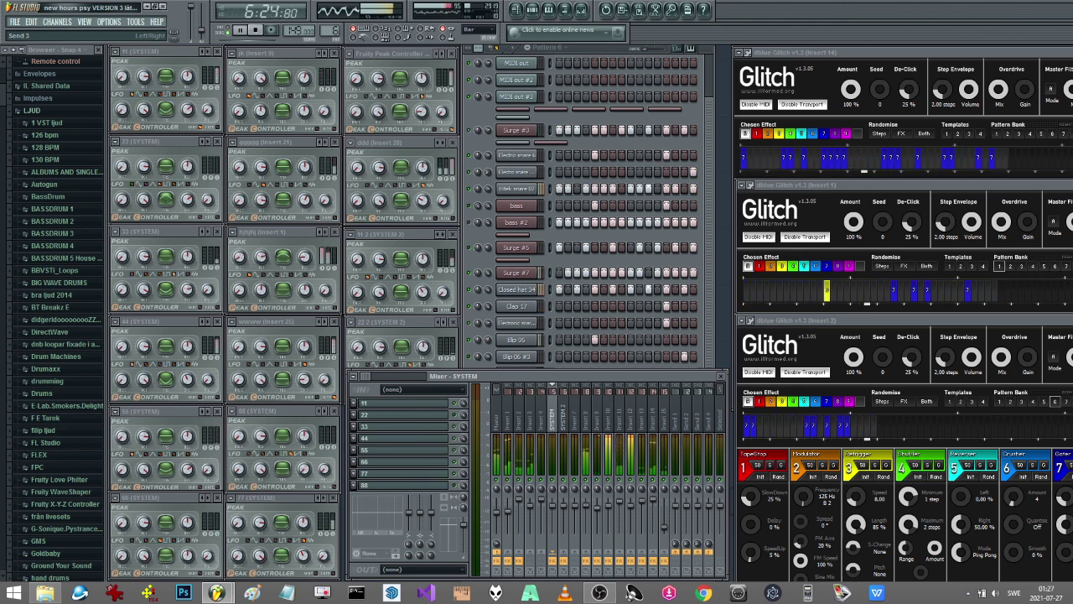
{"action": "left_click", "coordinate": [259, 31]}
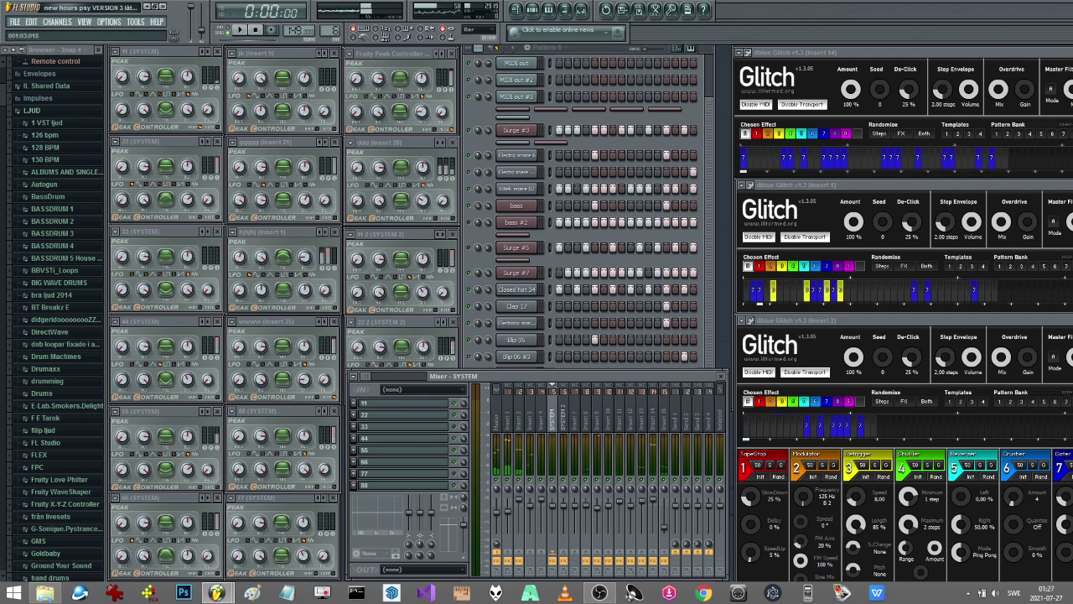